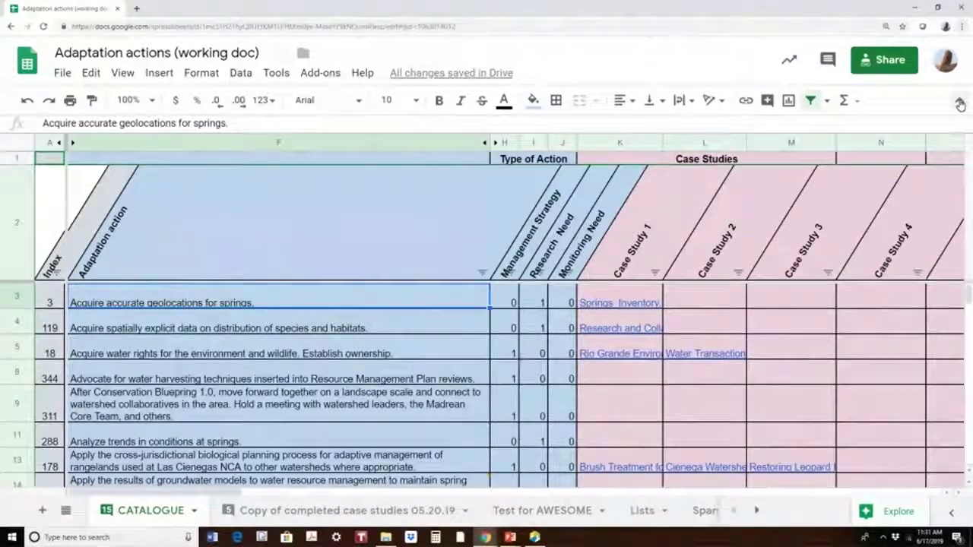
Hide the menus and review the header rows plus the Index, Adaptation action and Type of Action columns
click(960, 104)
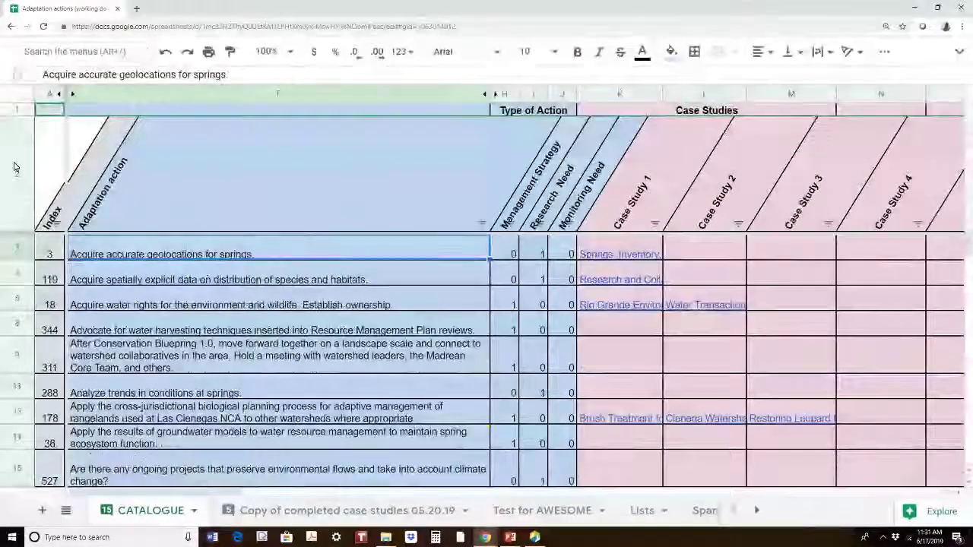
drag(2, 111, 3, 135)
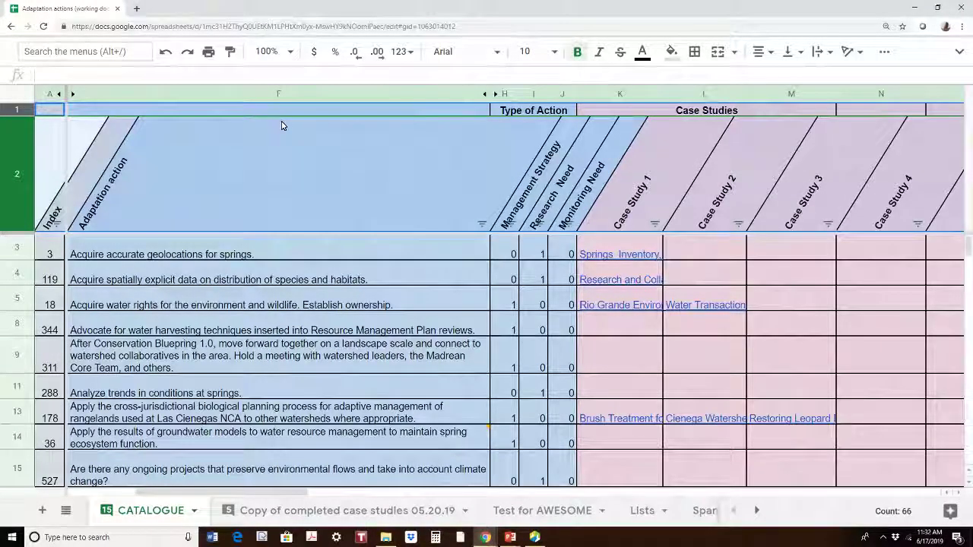
click(49, 93)
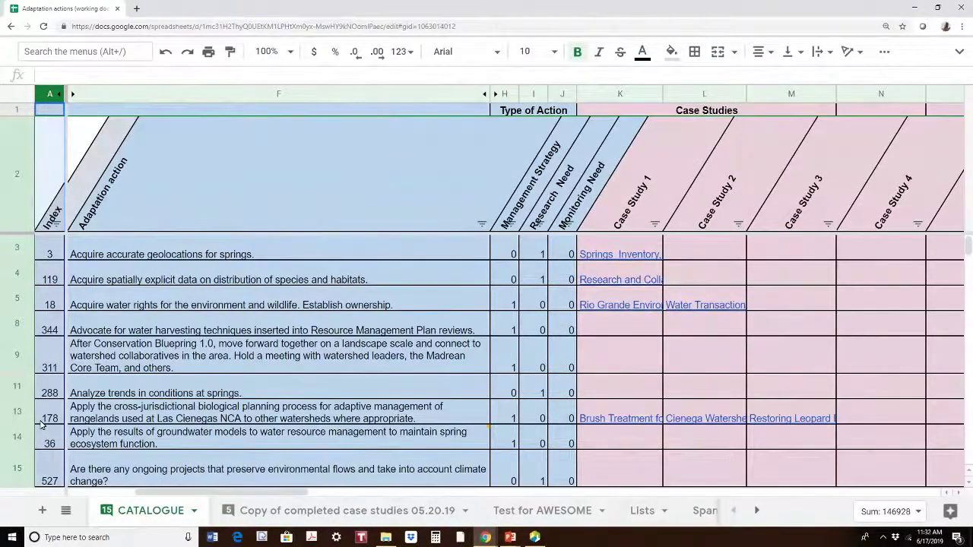
click(306, 93)
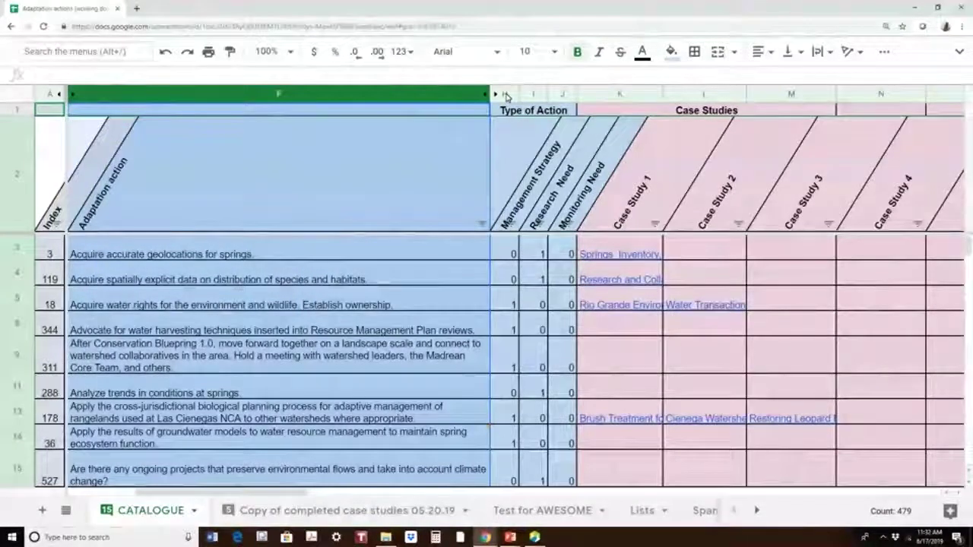
drag(506, 95, 560, 92)
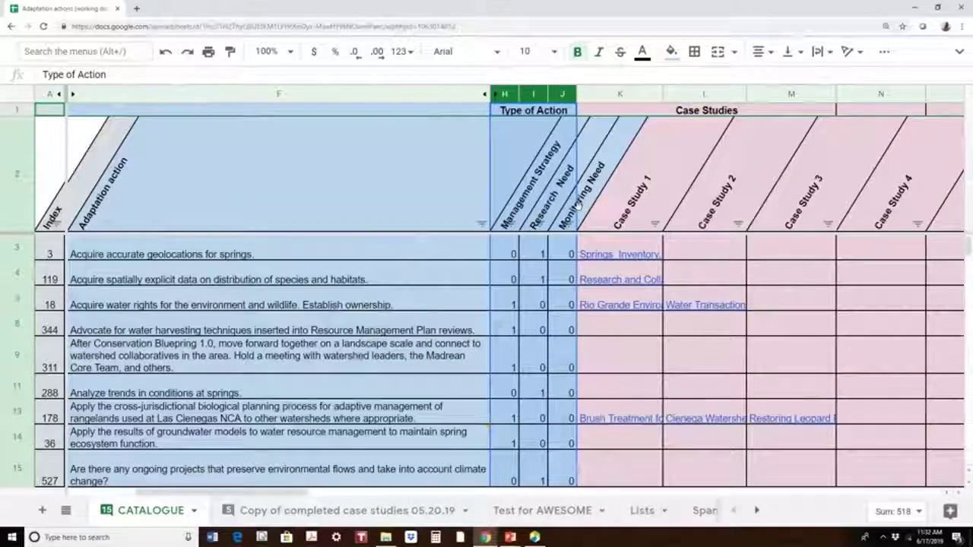
Examine the Management Strategy, Research Need and Monitoring Need codes for the first adaptation actions, starting with the springs geolocations row
click(511, 254)
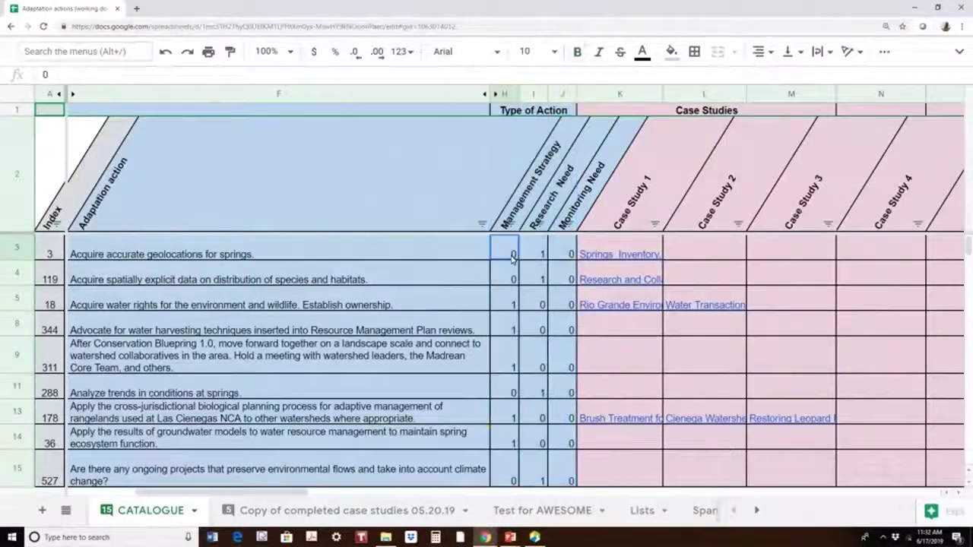
drag(520, 317, 560, 322)
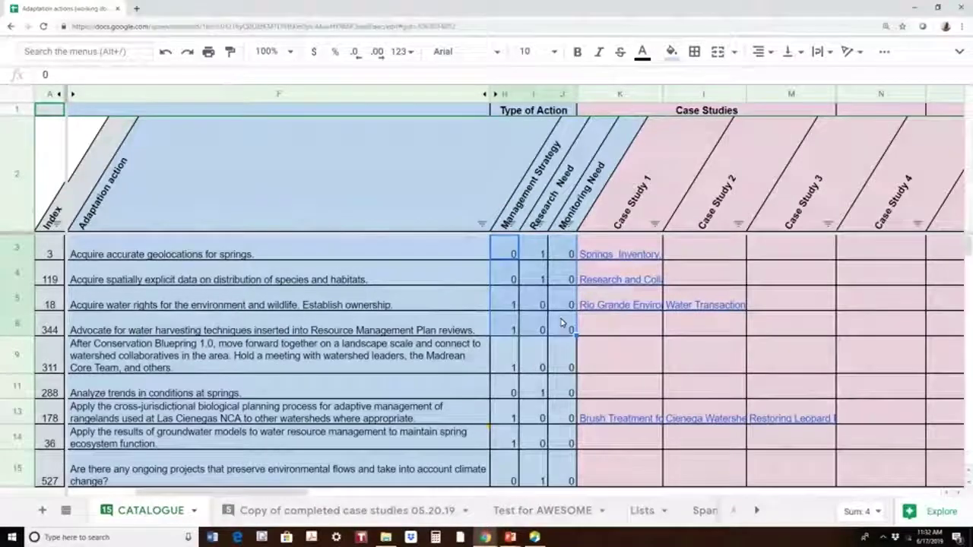
click(532, 254)
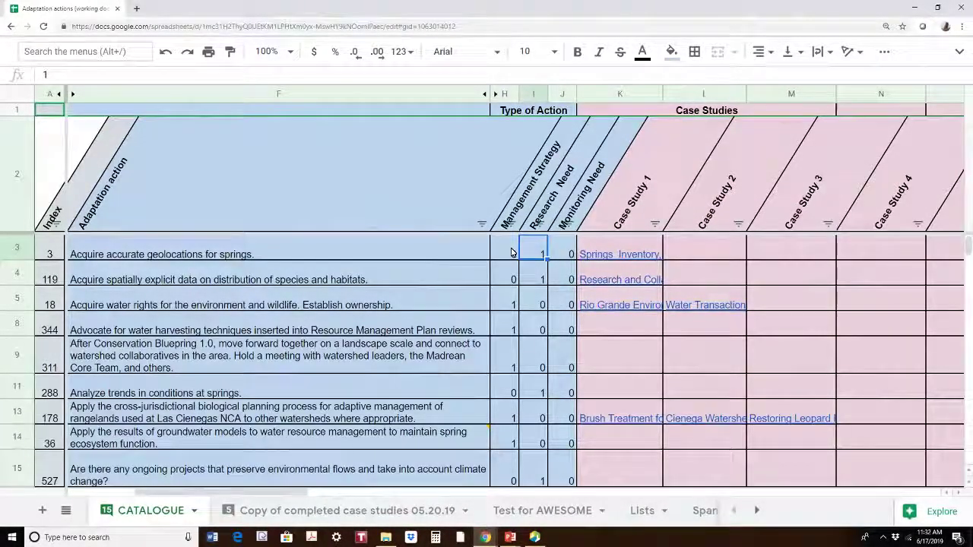
click(512, 254)
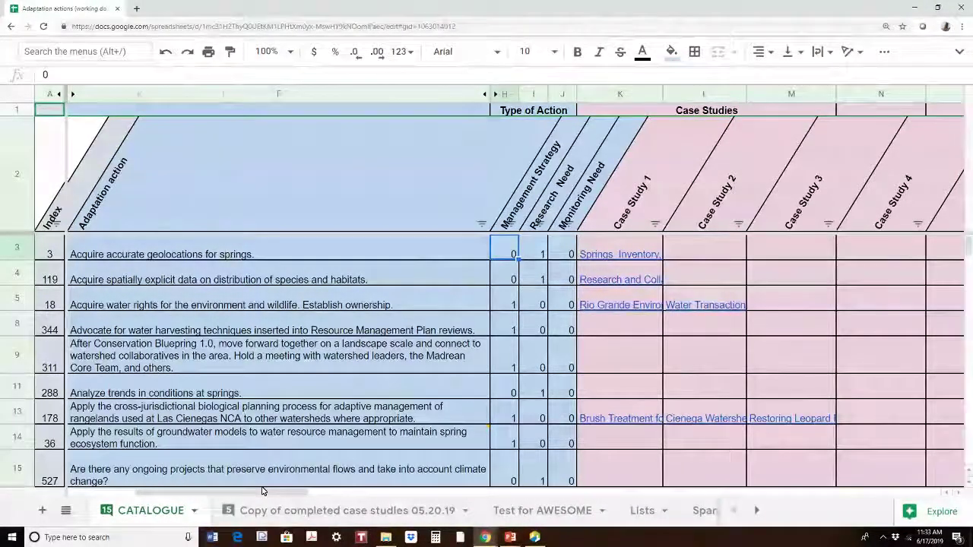
Review the Case Studies, LCD Goal, Management Challenges and Approaches to Management Challenges column groups in the catalogue
drag(262, 492, 335, 492)
drag(141, 175, 663, 204)
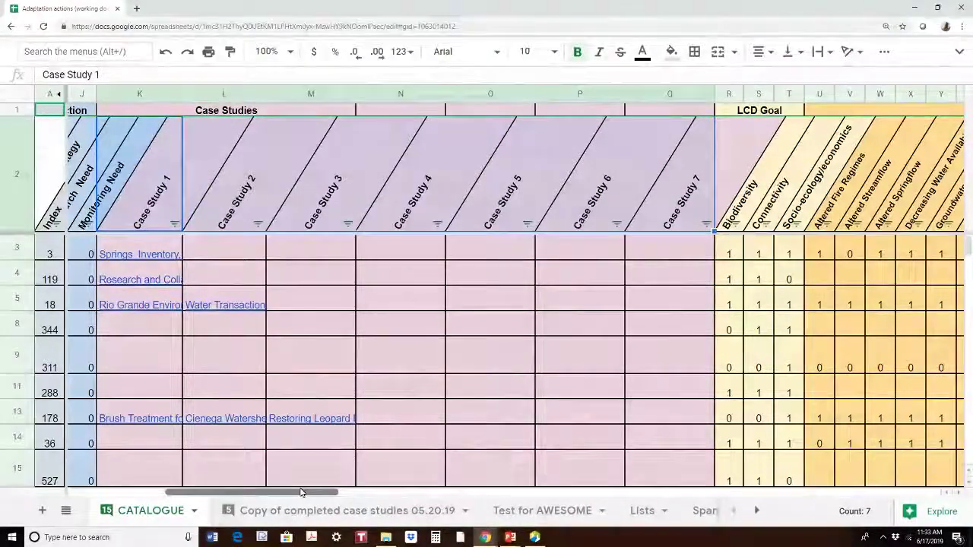
drag(300, 492, 427, 495)
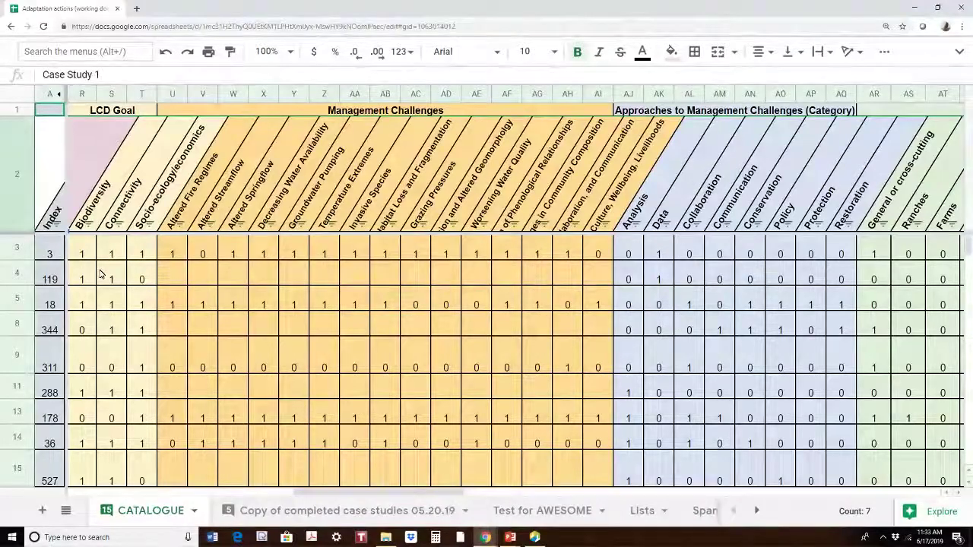
click(114, 111)
click(462, 114)
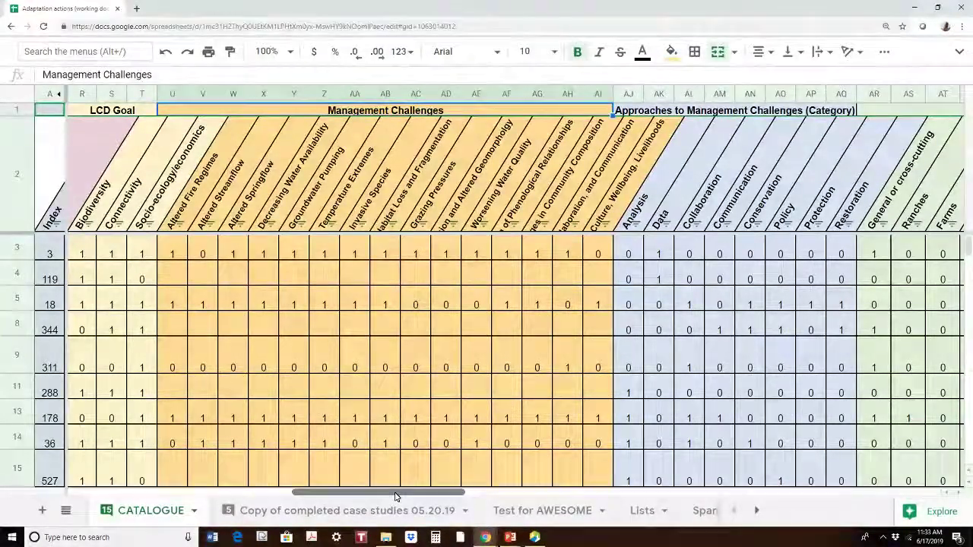
drag(399, 495, 445, 495)
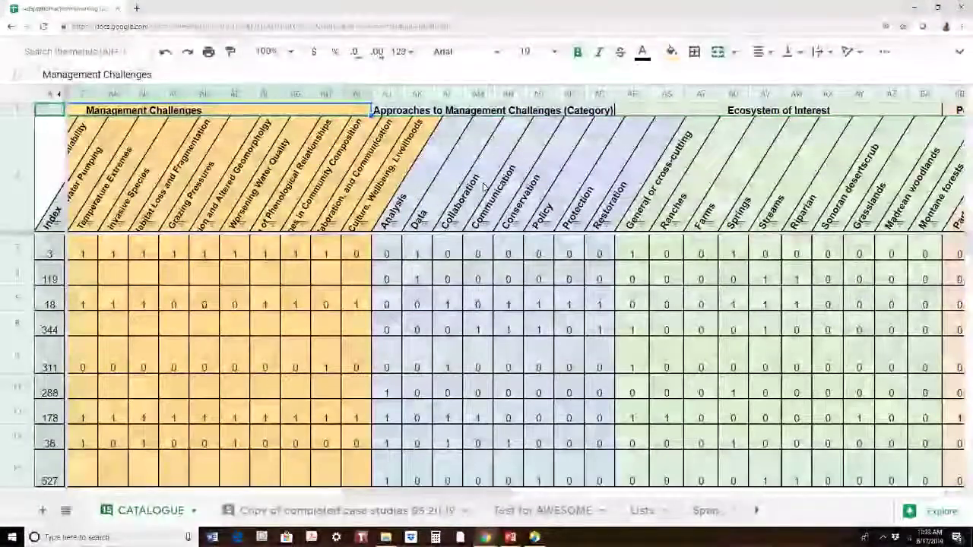
click(477, 114)
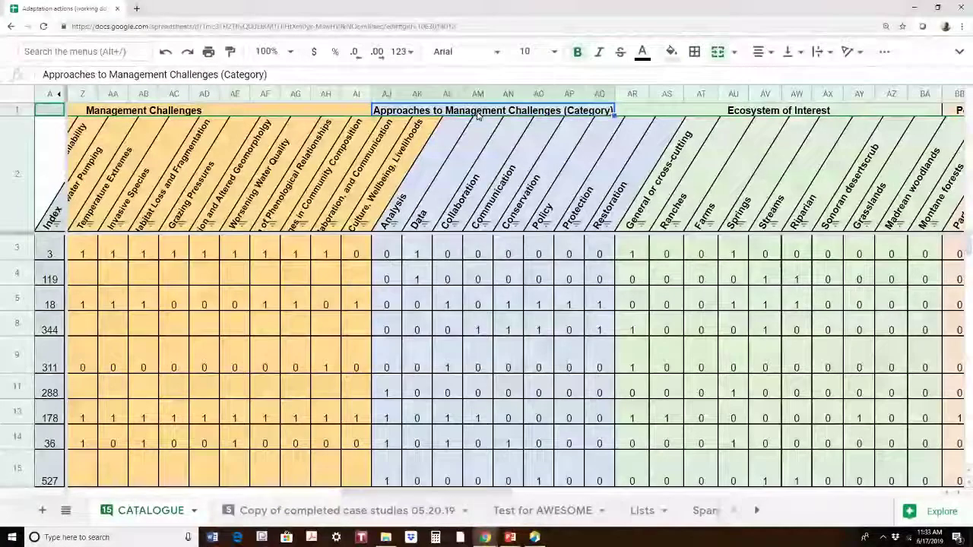
Review the Ecosystem of Interest, Potential Partners and Title of Source 1 columns
drag(461, 496, 544, 496)
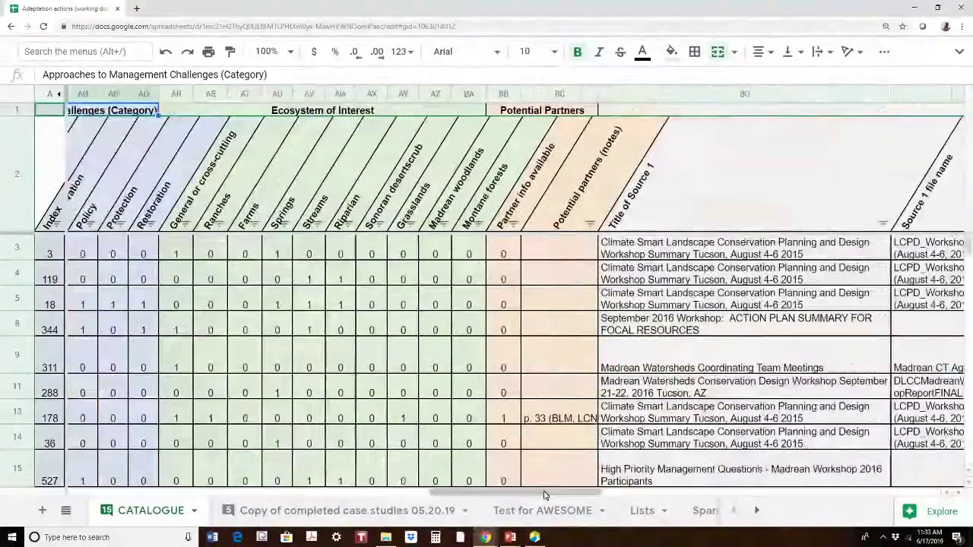
click(541, 112)
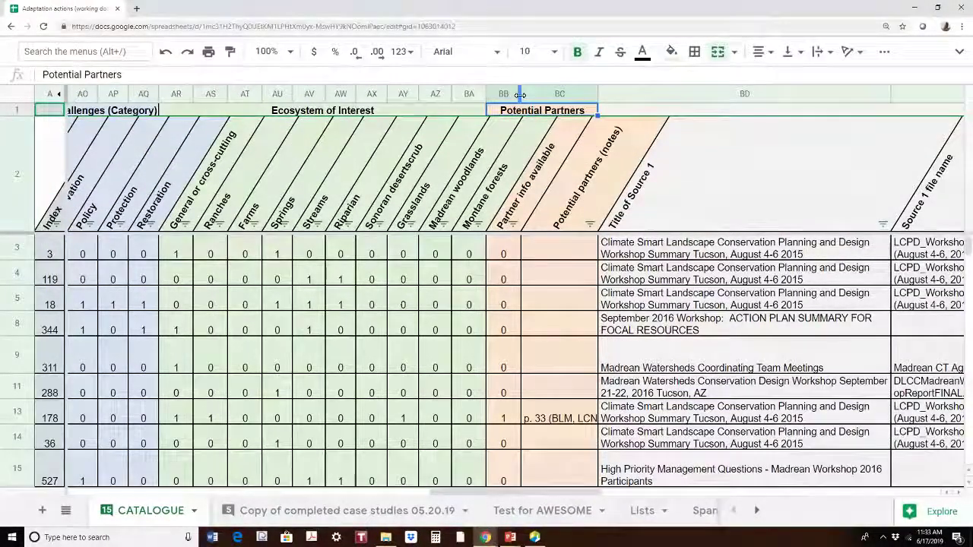
click(503, 93)
right_click(516, 93)
click(696, 91)
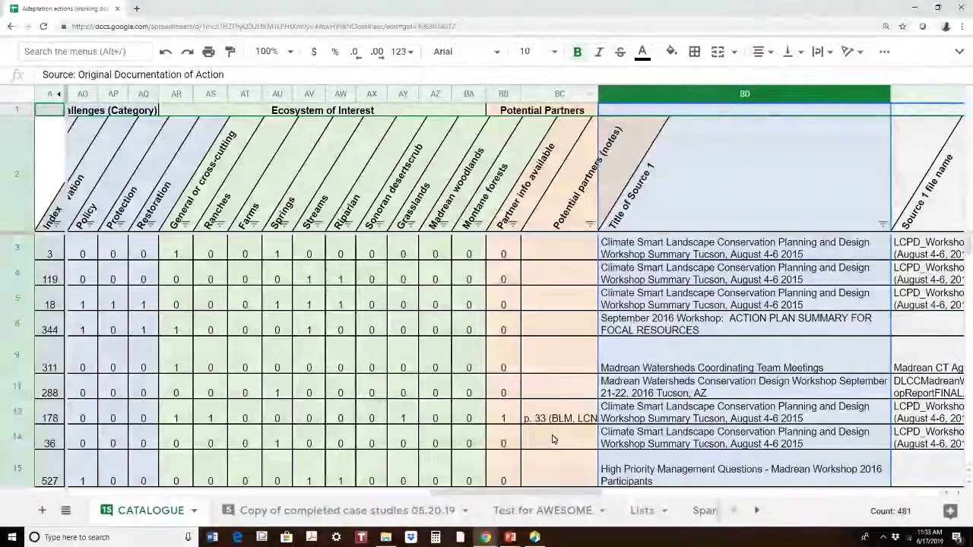
Filter the Invasive Species column under Management Challenges to show only rows with value 1
drag(490, 492, 344, 494)
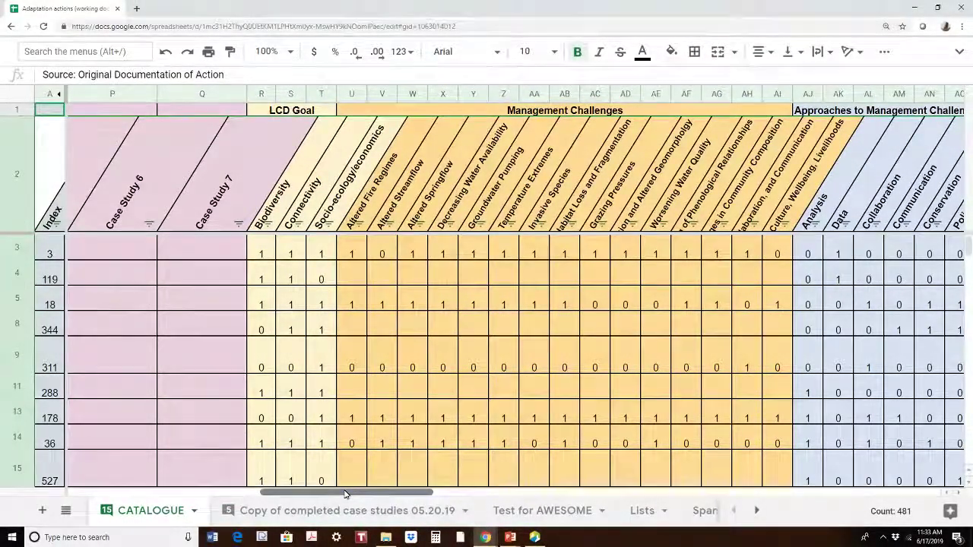
drag(344, 494, 382, 495)
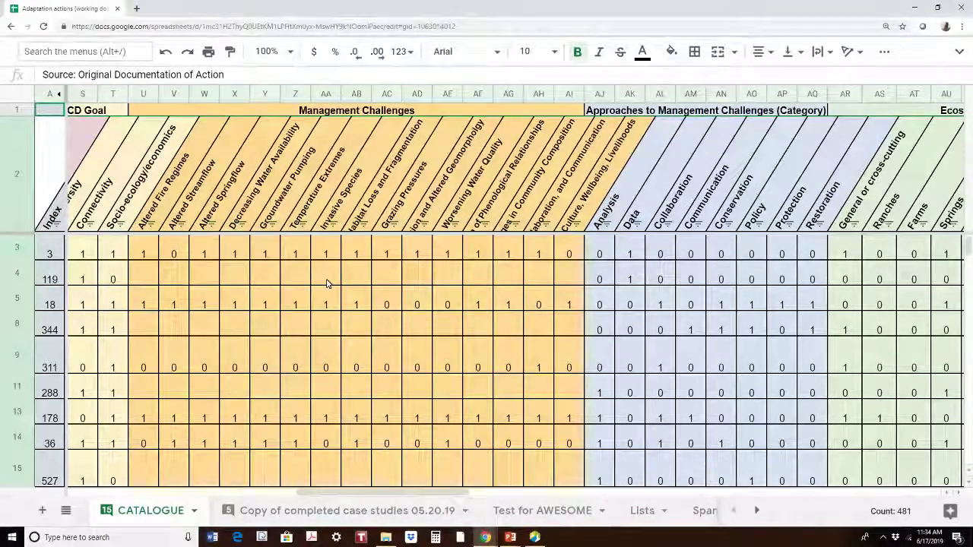
click(333, 225)
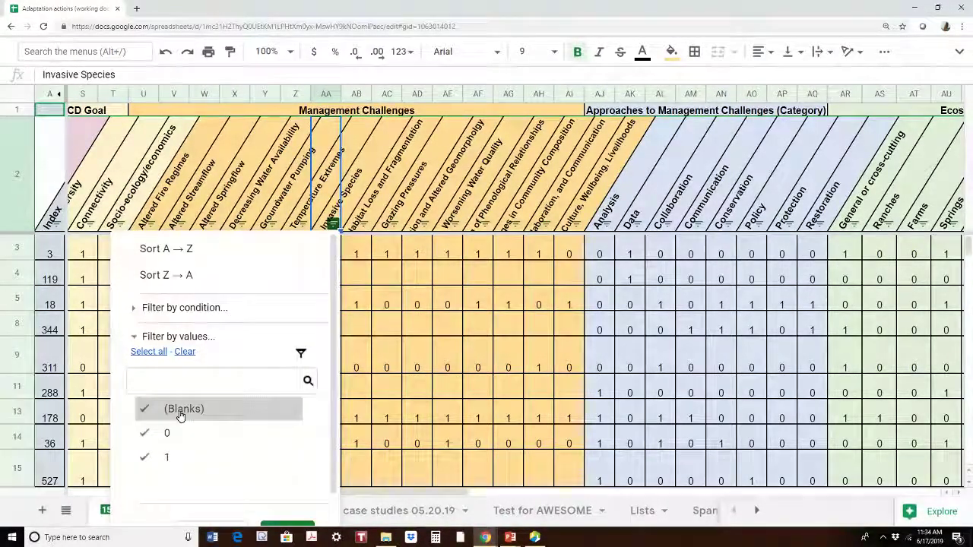
click(226, 432)
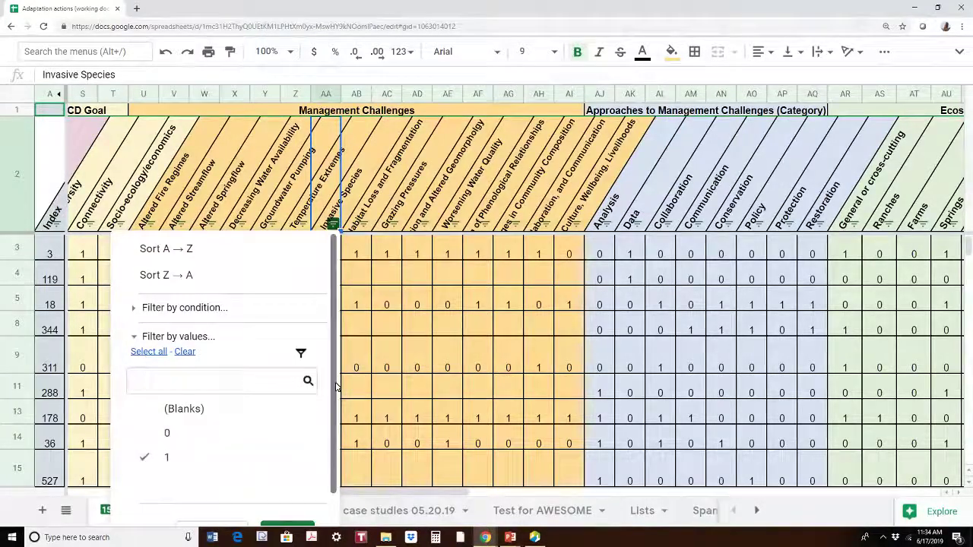
scroll(328, 408, down, 1)
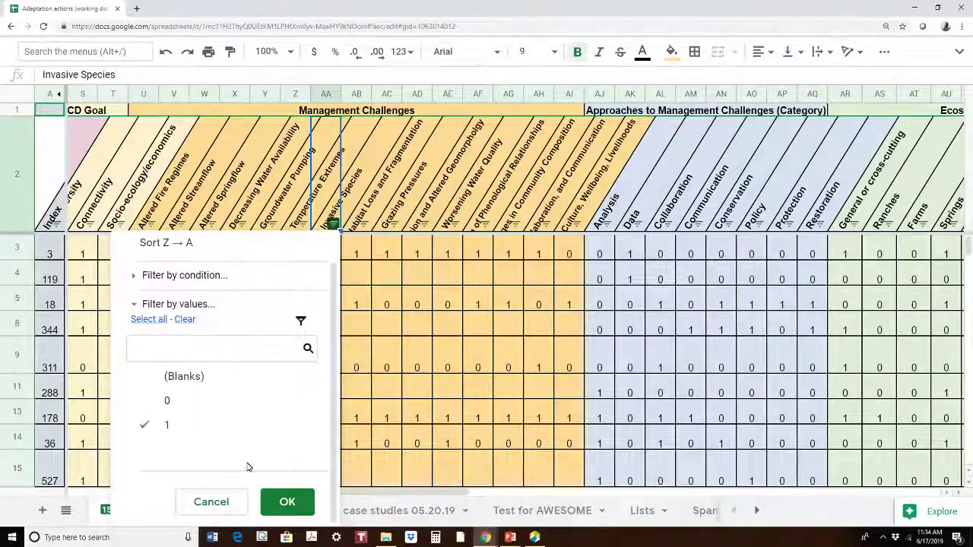
click(285, 500)
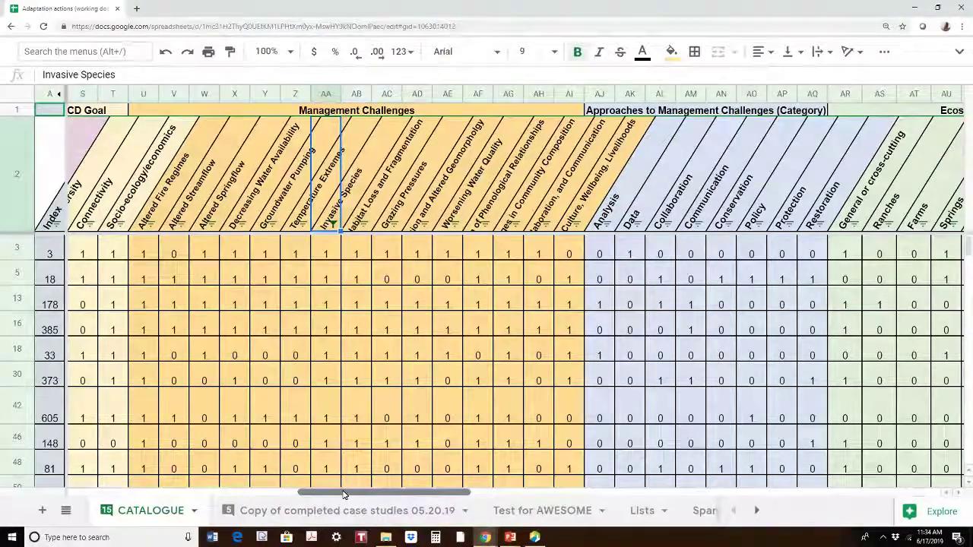
Filter the Grasslands column under Ecosystem of Interest to show only rows with value 1
drag(343, 495, 403, 495)
click(745, 224)
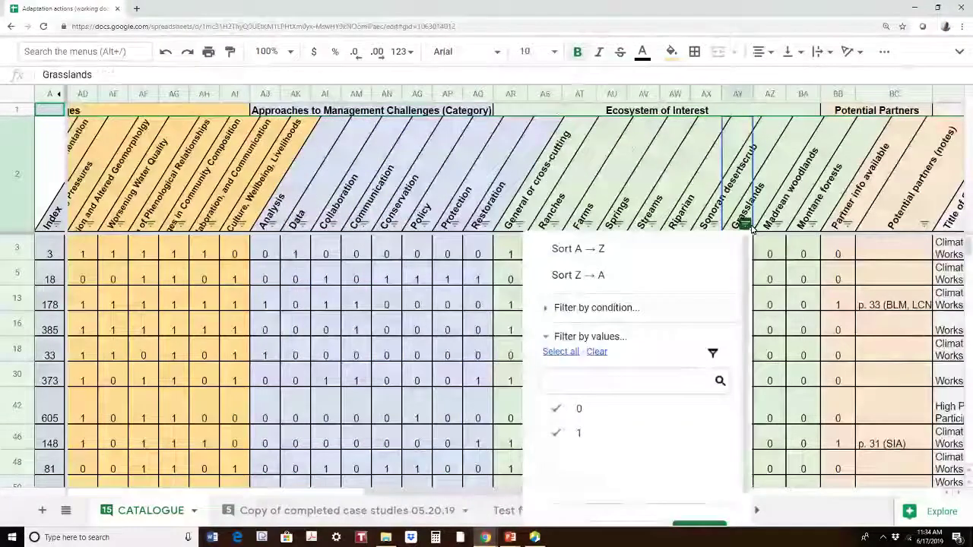
click(629, 413)
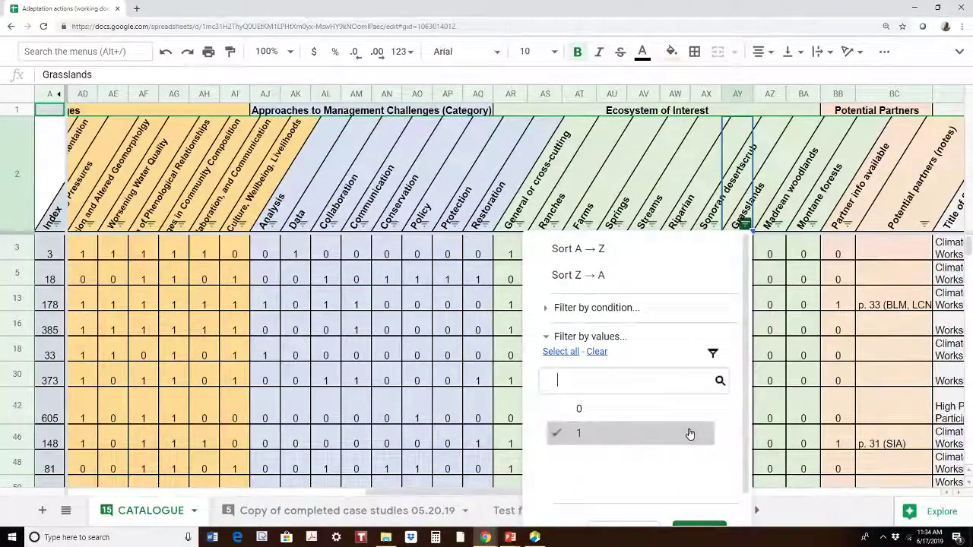
scroll(738, 441, down, 1)
click(699, 501)
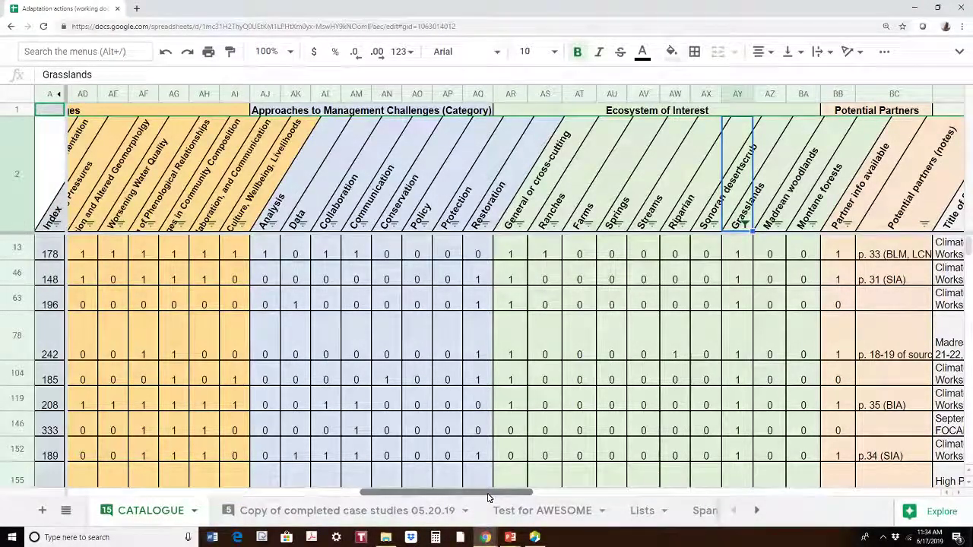
Filter the Restoration column under Approaches to Management Challenges to show only rows with value 1
drag(489, 498, 475, 498)
click(575, 225)
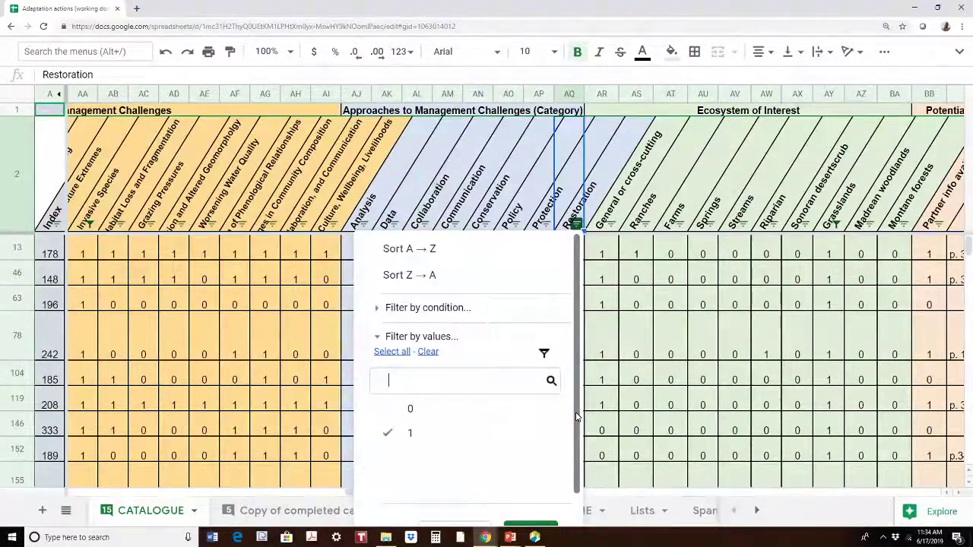
drag(576, 417, 561, 477)
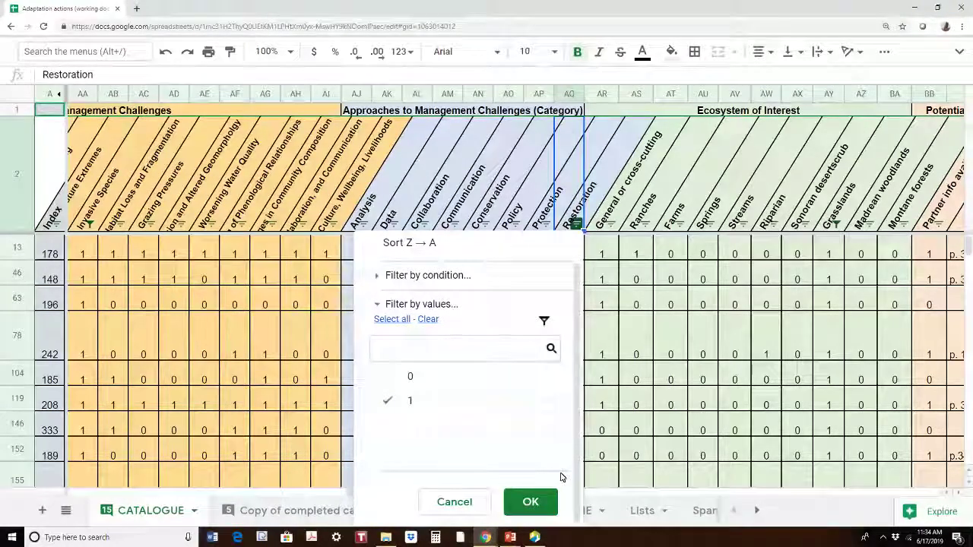
click(530, 501)
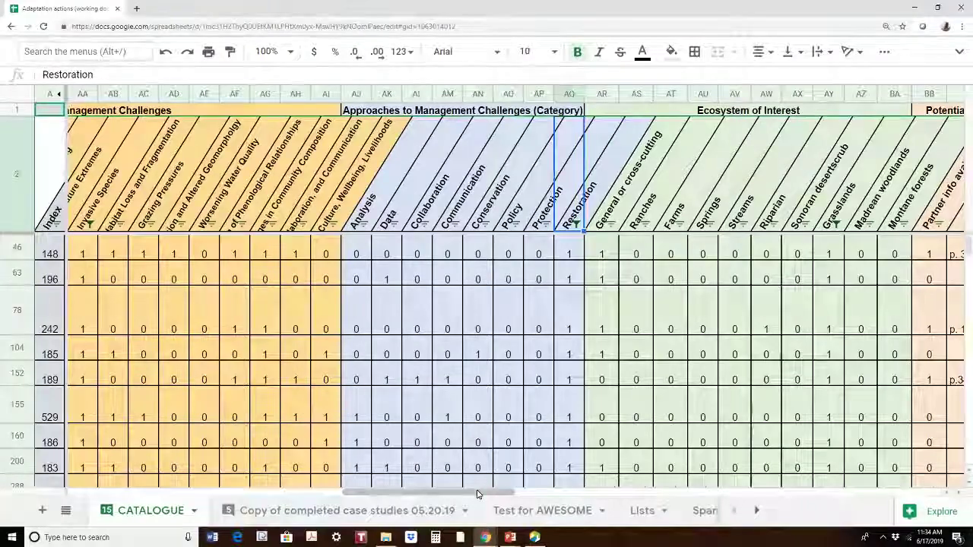
Open the linked Helping Pollinators case study from the filtered actions, view its Key Issues and Goals, and return to the catalogue
drag(477, 494, 263, 490)
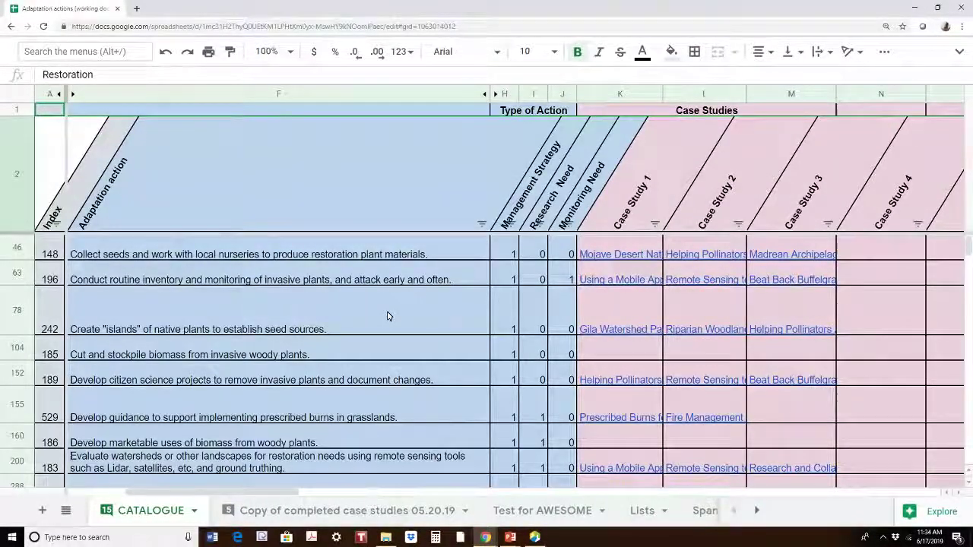
mouse_move(623, 329)
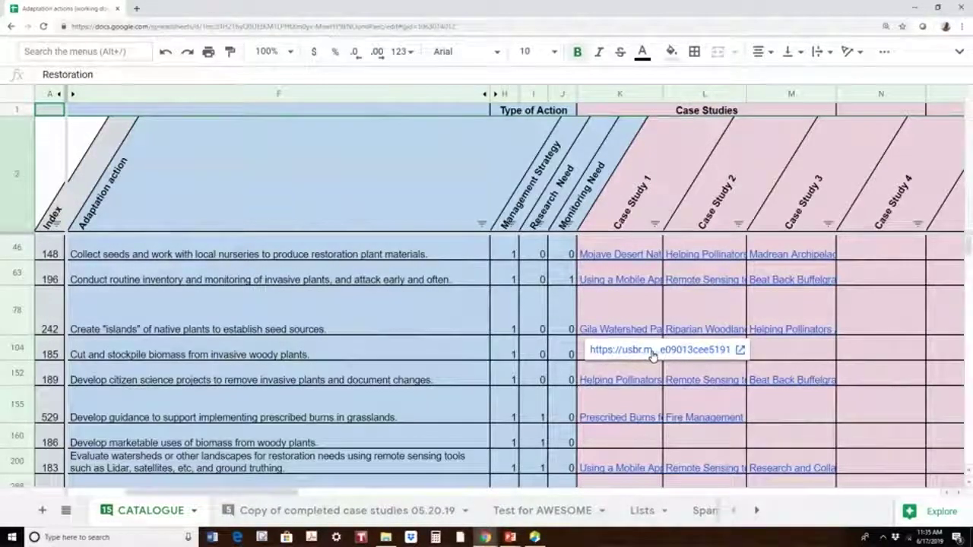
click(652, 354)
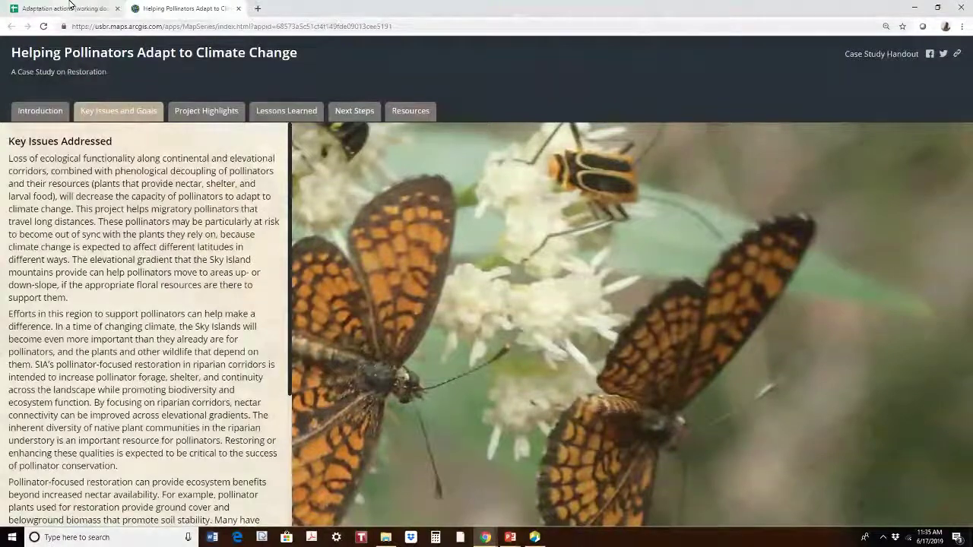
click(70, 6)
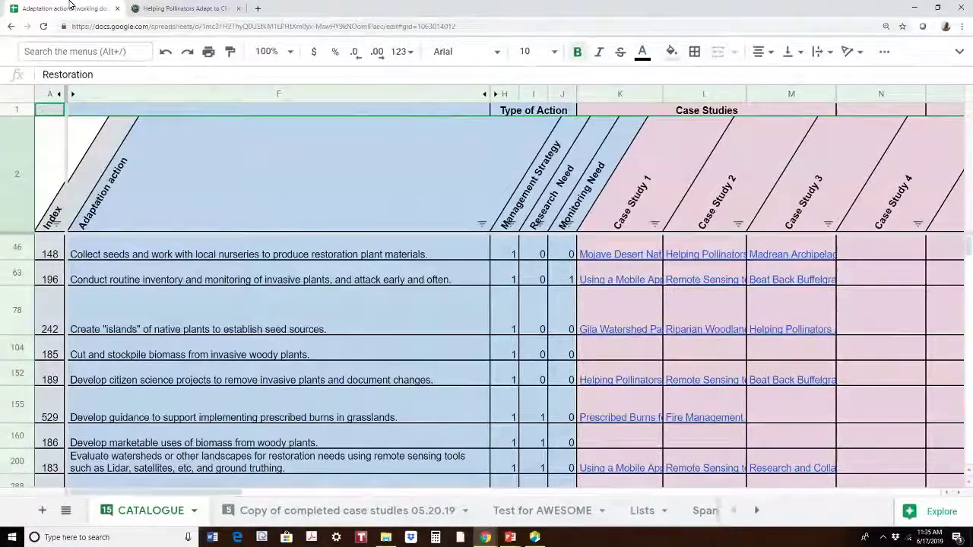
Switch to the PowerPoint slide show and advance to the Options for Further Development slide
drag(170, 493, 257, 507)
key(alt+Tab)
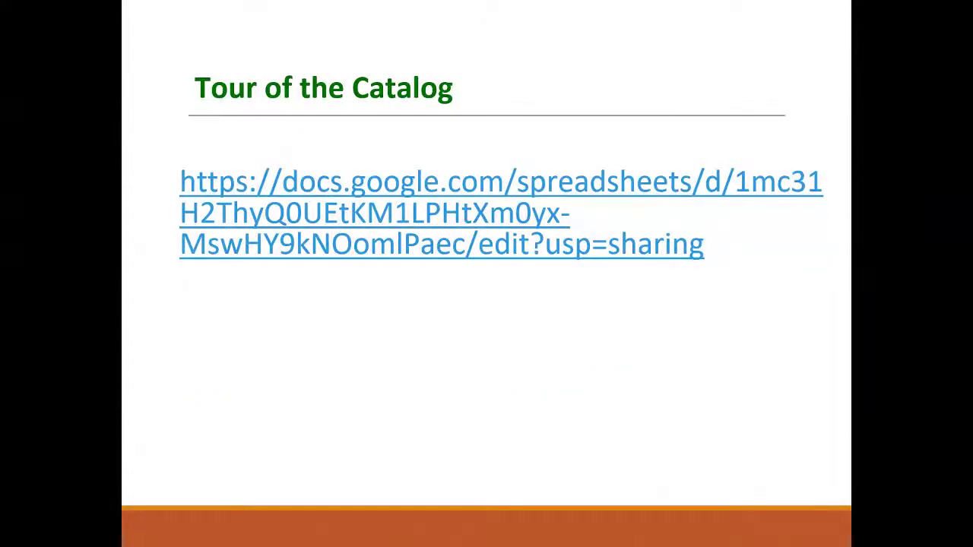
key(Right)
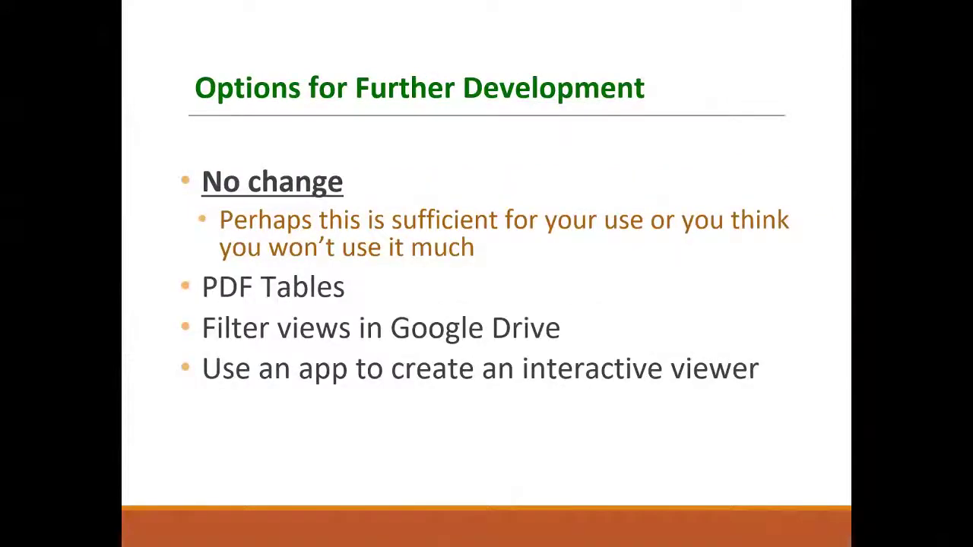